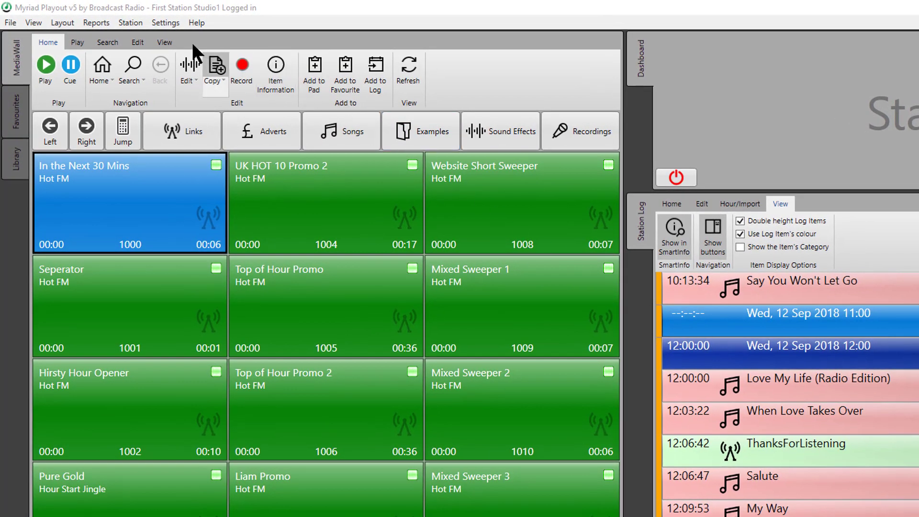
- Open the InstantTrack presets editor and name the new preset "Pure Gold"
click(130, 24)
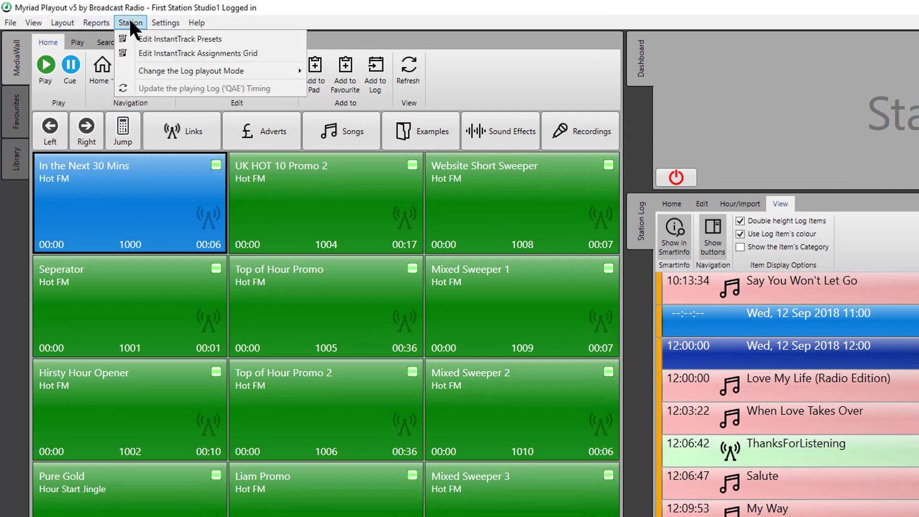
click(149, 37)
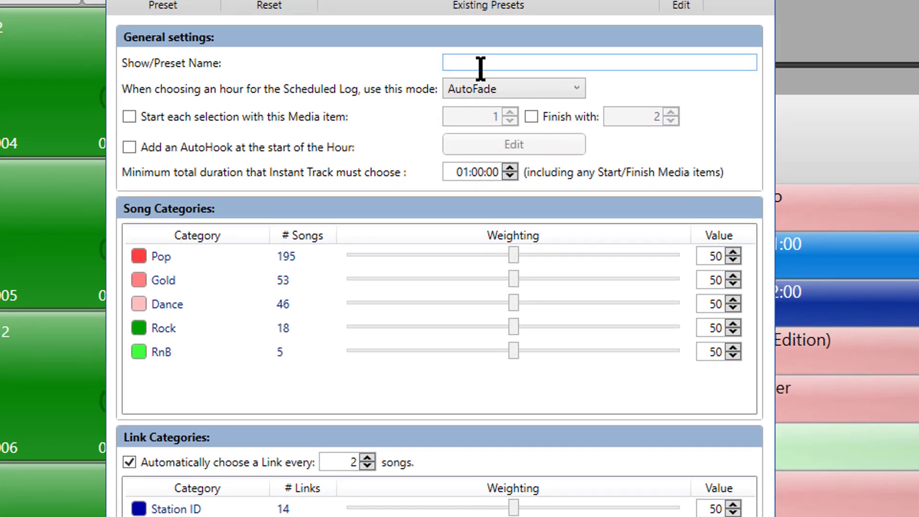
click(481, 67)
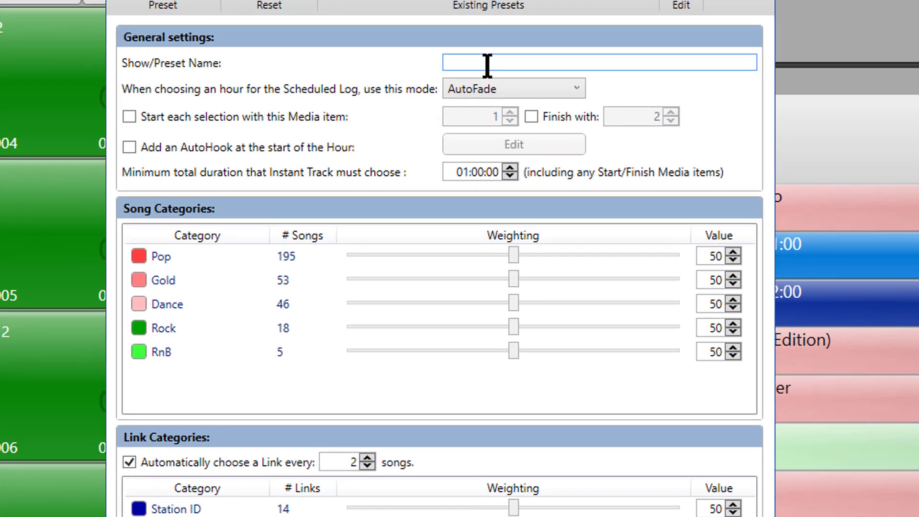
text(Pure Go)
text(lsd)
key(BackSpace)
key(BackSpace)
text(d)
- Keep the scheduled log mode on AutoFade and make each selection start with Media item 1003
click(576, 91)
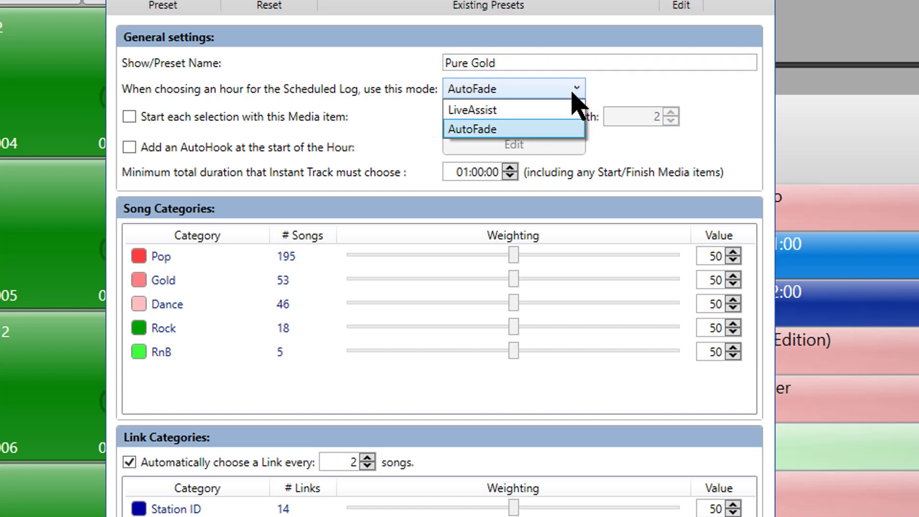
click(618, 93)
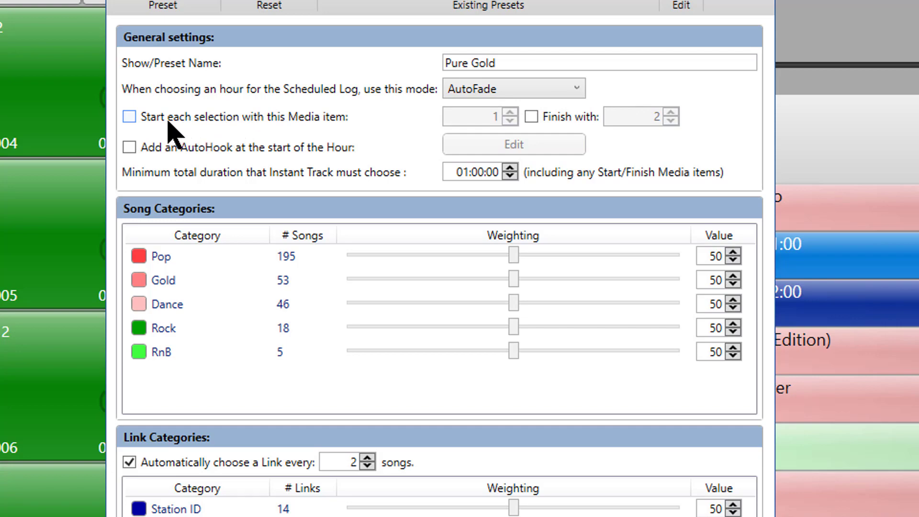
click(130, 117)
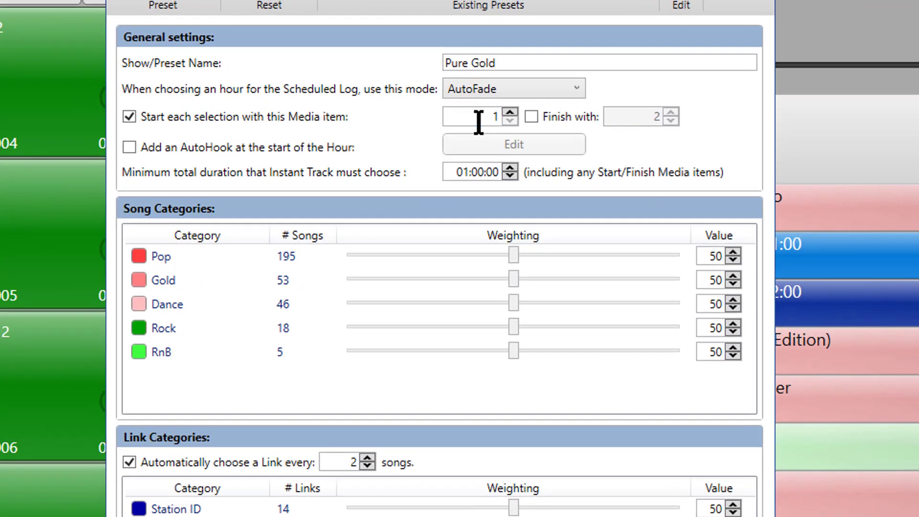
click(479, 120)
text(1003)
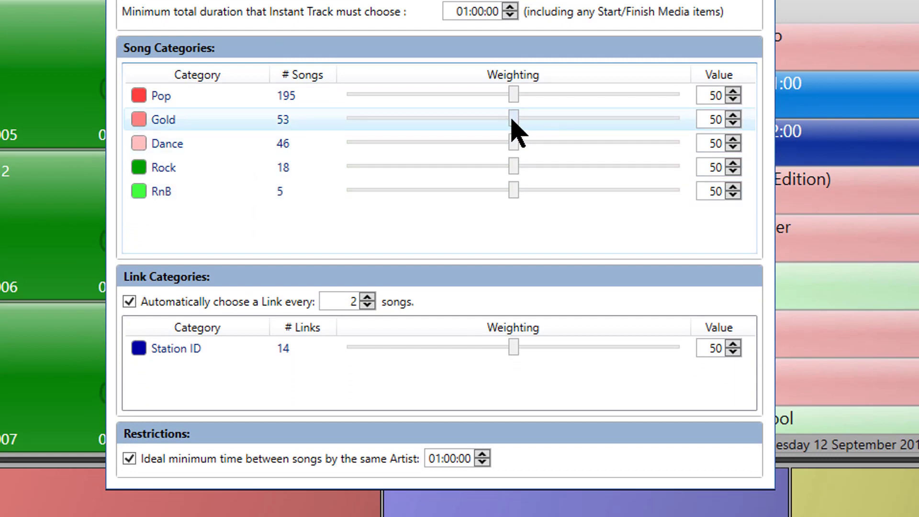
- Set the song category weightings to 87 for Gold and 0 for Pop, Dance, Rock and RnB
drag(512, 119, 635, 126)
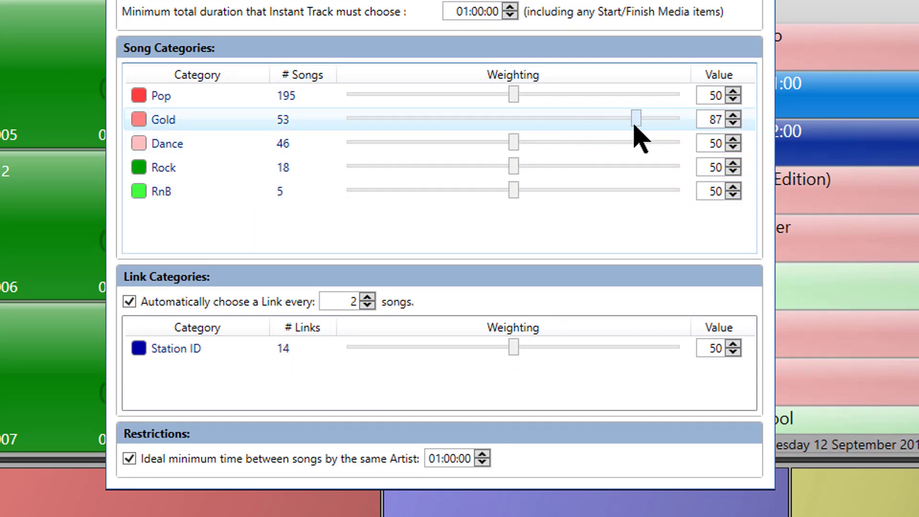
drag(508, 95, 341, 95)
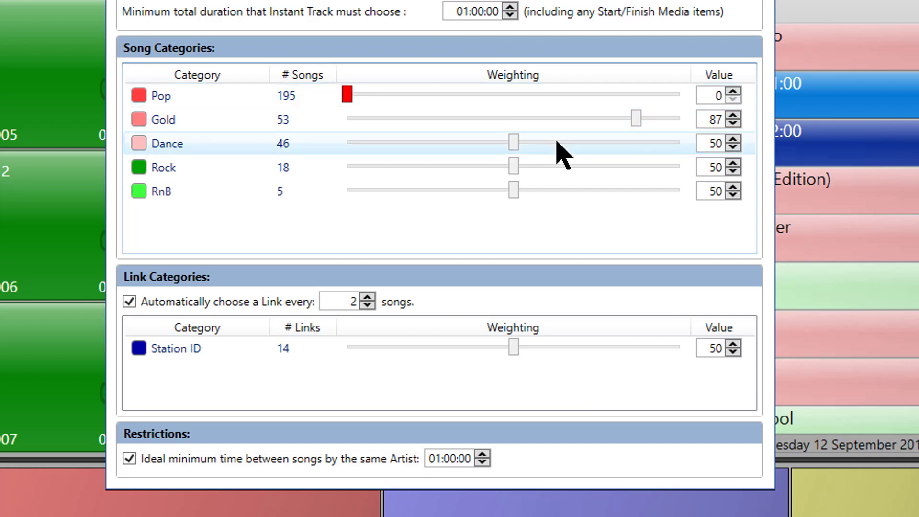
drag(513, 144, 386, 160)
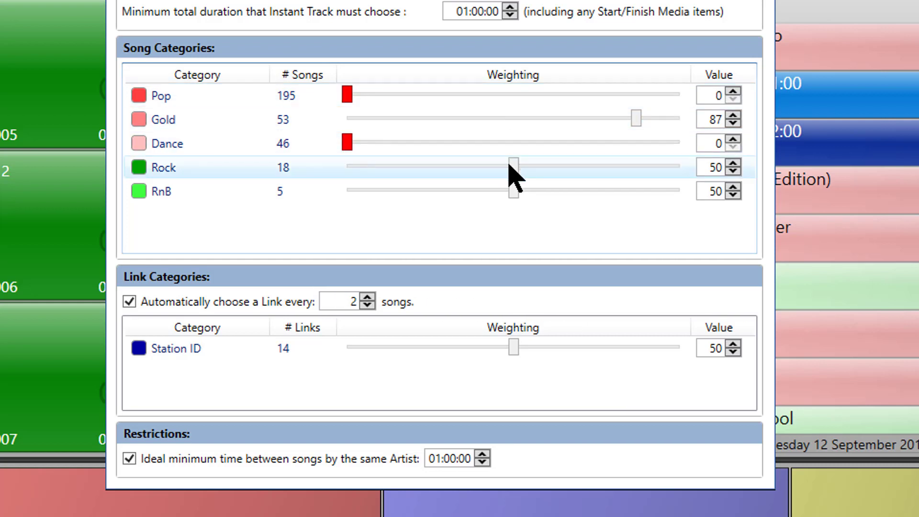
drag(509, 165, 337, 169)
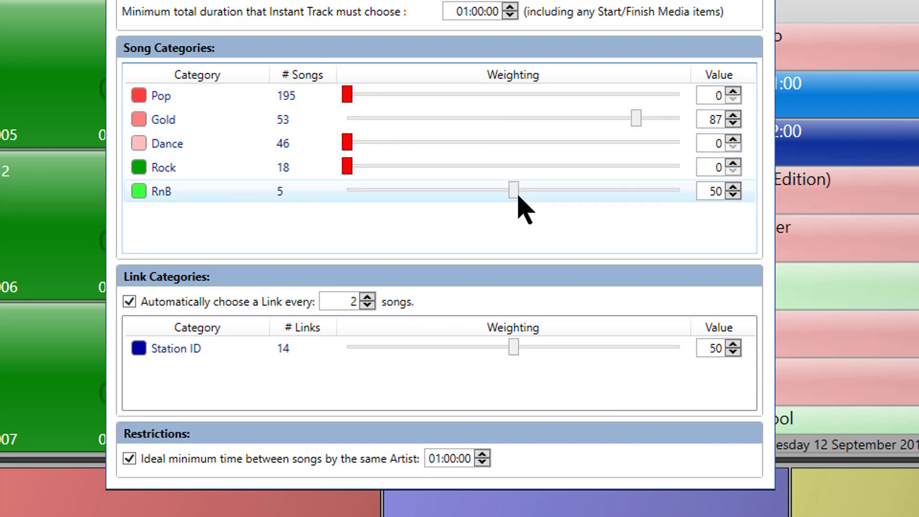
drag(514, 190, 312, 200)
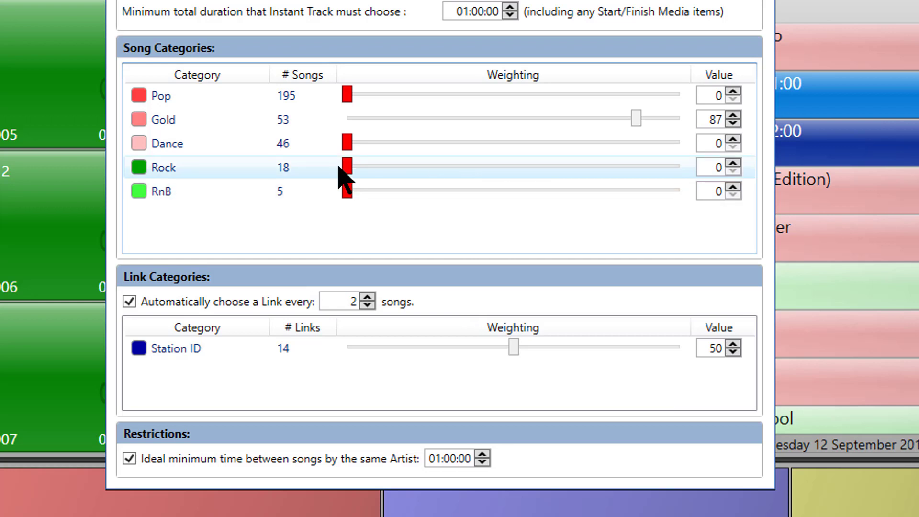
mouse_move(347, 95)
mouse_down()
mouse_move(469, 103)
mouse_move(559, 96)
mouse_move(345, 95)
mouse_up()
- Raise the Gold category's weighting to 100, and save the Pure Gold preset before closing the InstantTrack settings
click(517, 119)
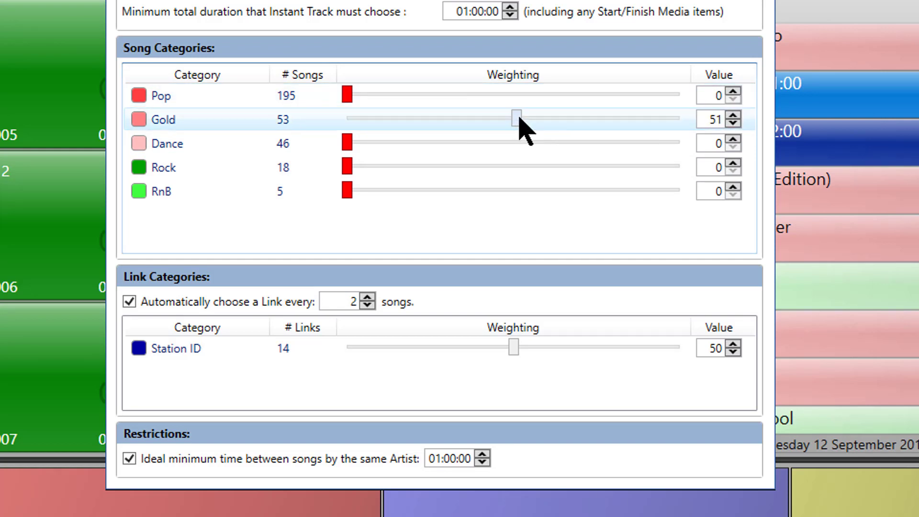
drag(517, 120, 706, 119)
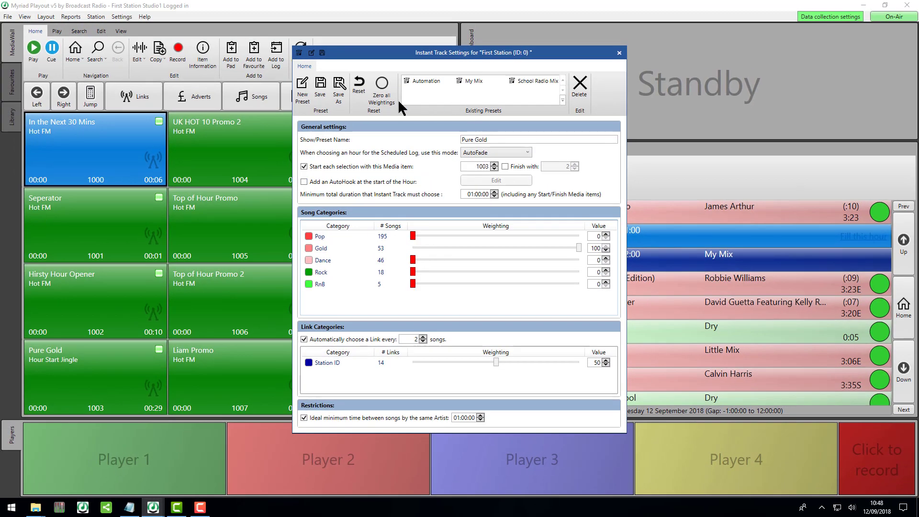
click(321, 87)
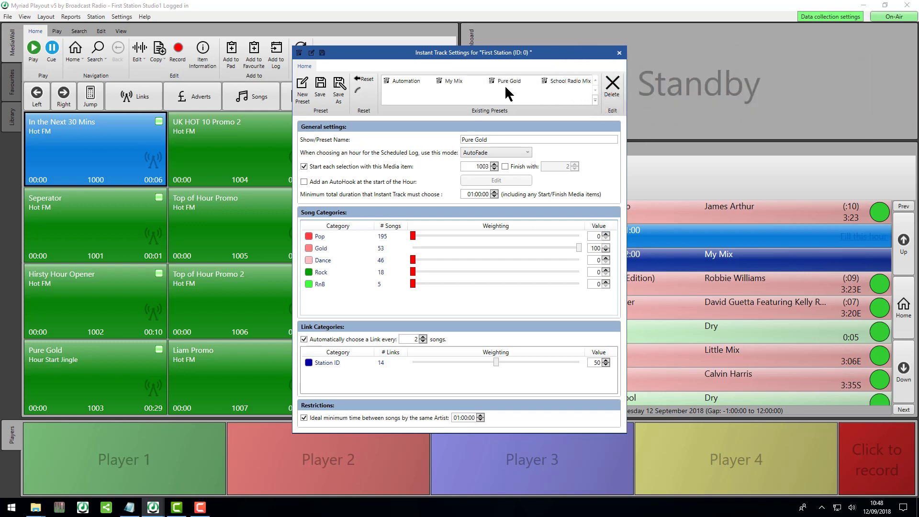
click(621, 55)
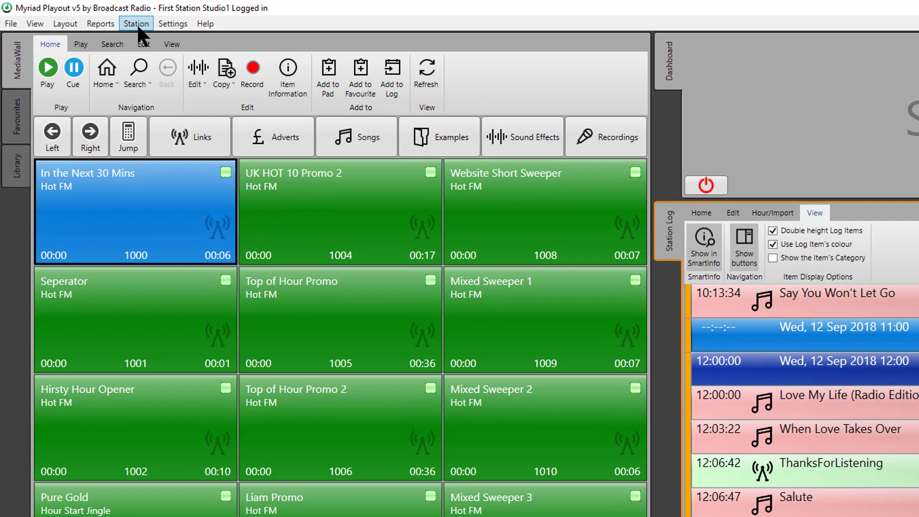
- Open the InstantTrack Assignments Grid and delete the 11:00 My Mix assignments from Monday to Friday
click(136, 23)
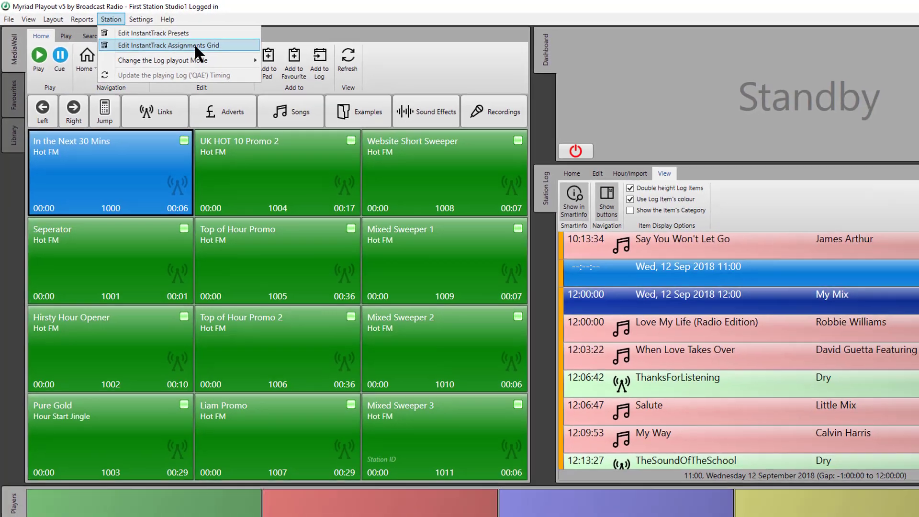
click(235, 56)
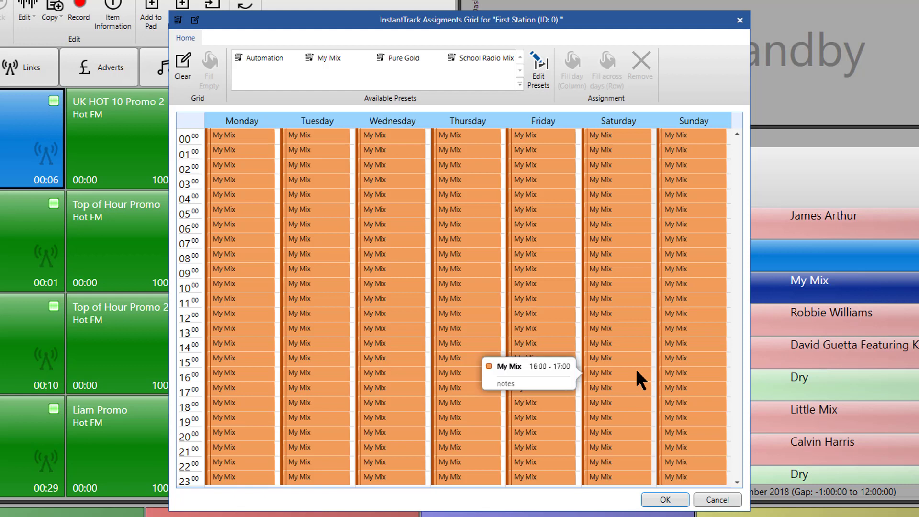
click(249, 299)
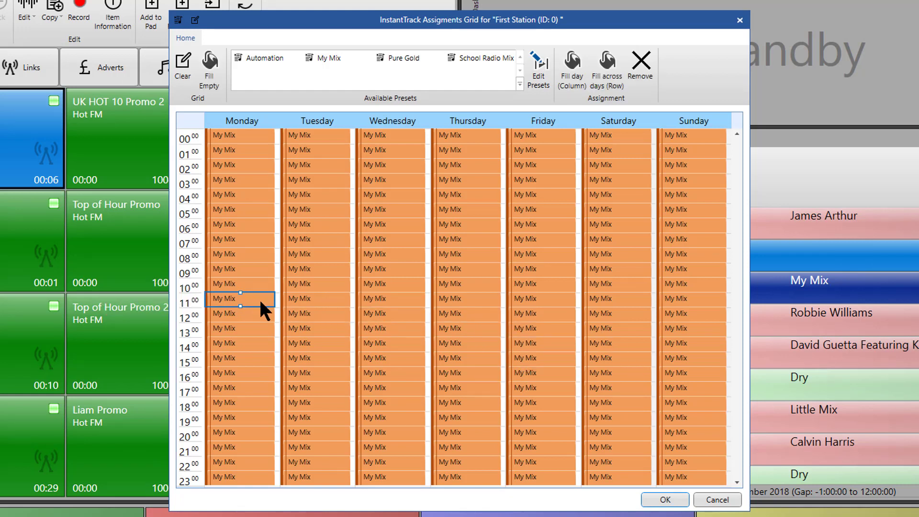
key(Delete)
click(317, 299)
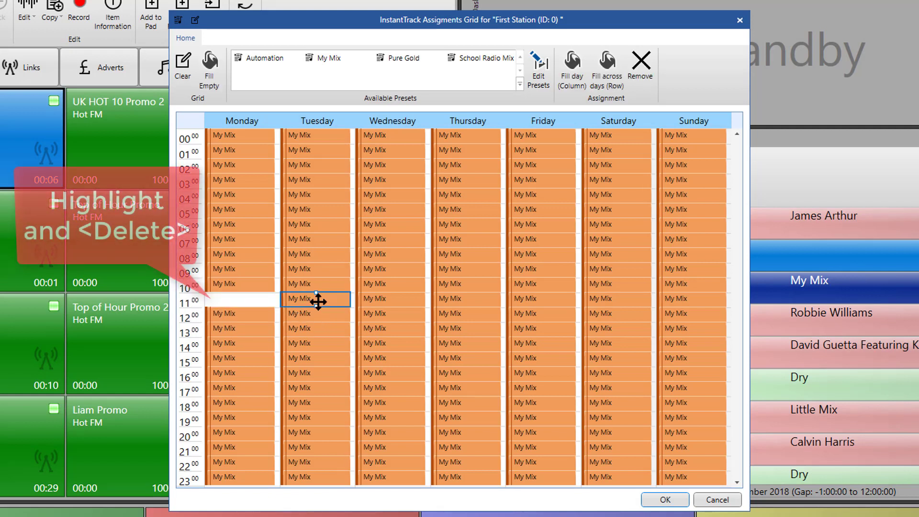
key(Delete)
click(378, 298)
key(Delete)
click(467, 300)
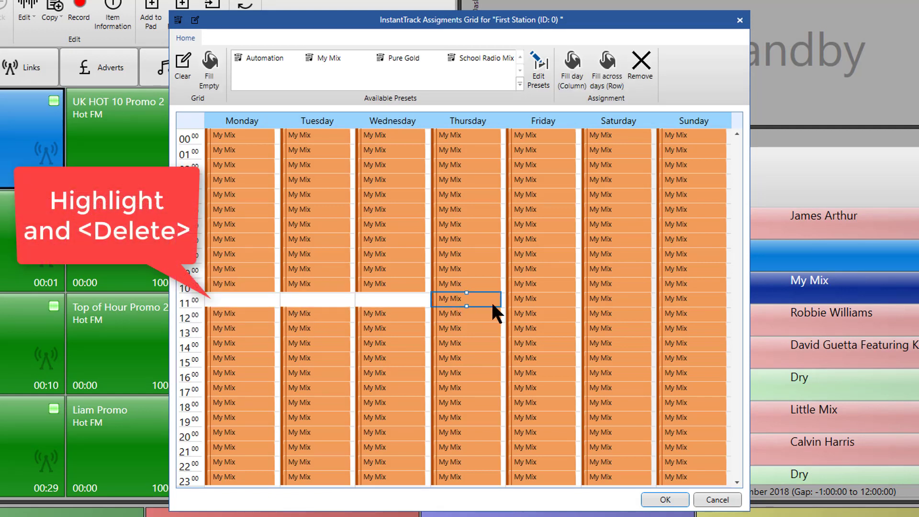
key(Delete)
click(533, 298)
key(Delete)
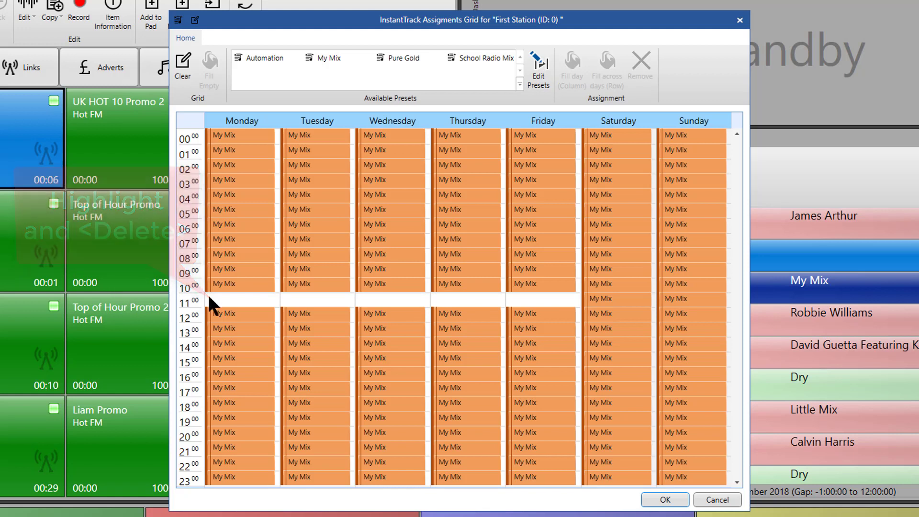
- Assign the Pure Gold preset to Monday 11:00, fill it across the empty weekday slots and accept the grid
click(236, 297)
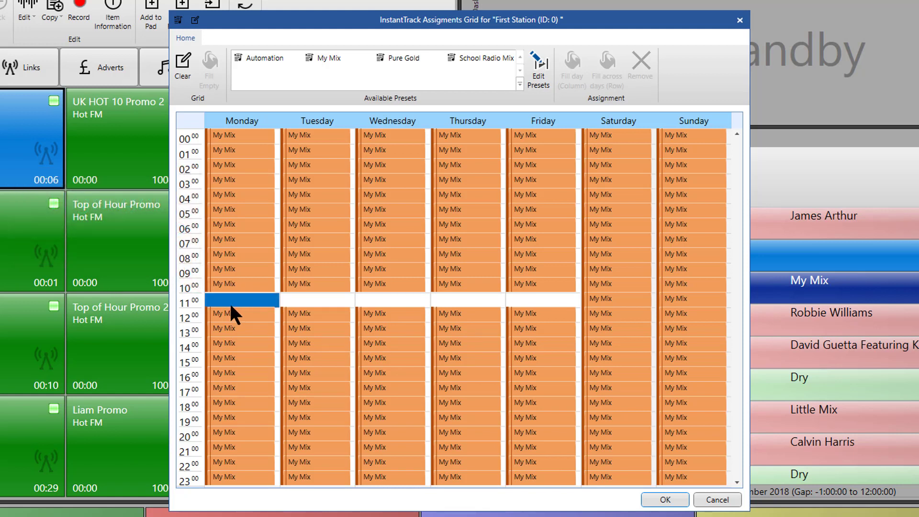
drag(410, 57, 232, 298)
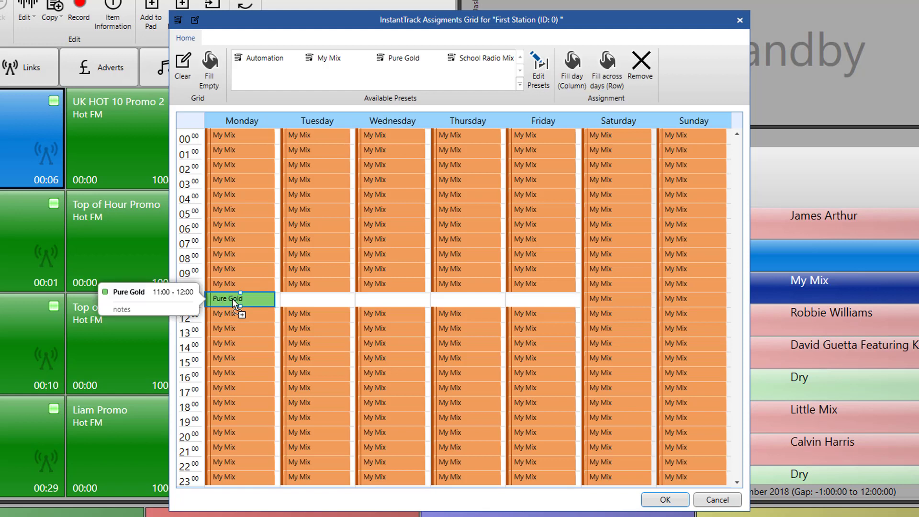
click(607, 72)
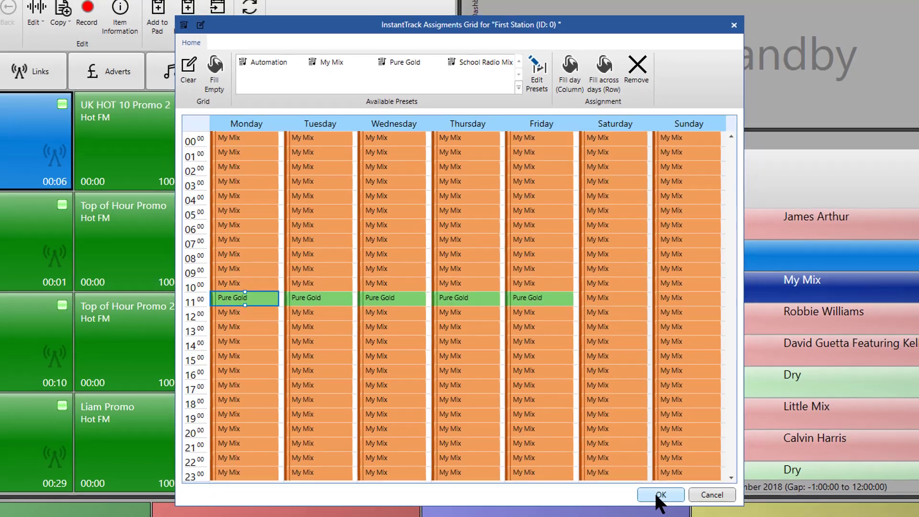
click(665, 500)
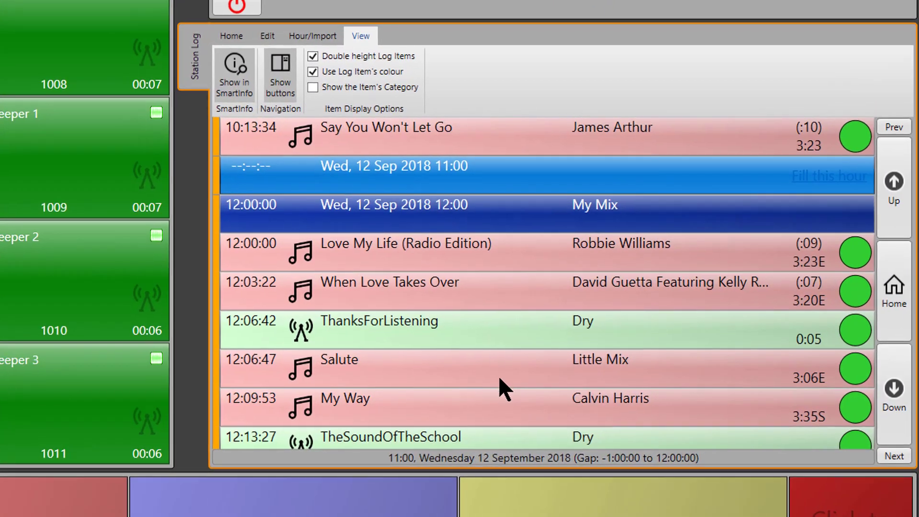
- Fill the empty Wed, 12 Sep 2018 11:00 hour in the Station Log
scroll(635, 373, up, 5)
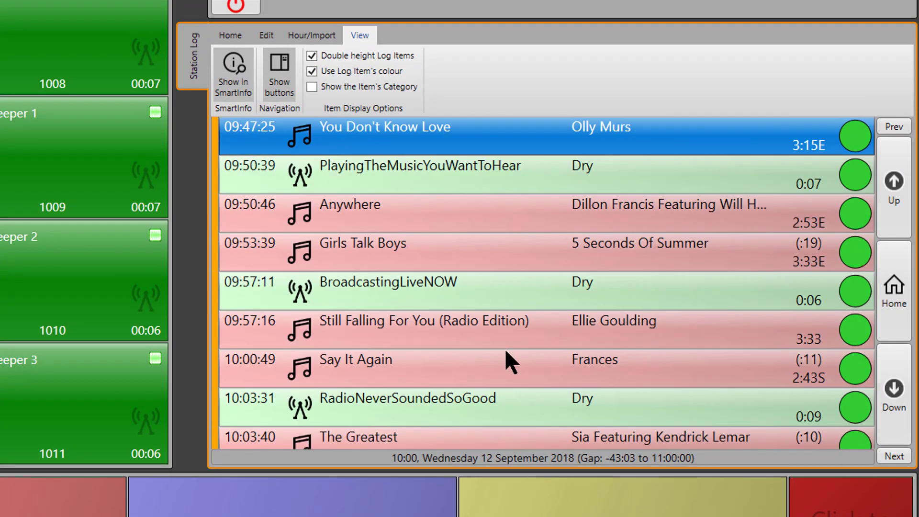
scroll(505, 349, up, 2)
scroll(493, 329, down, 4)
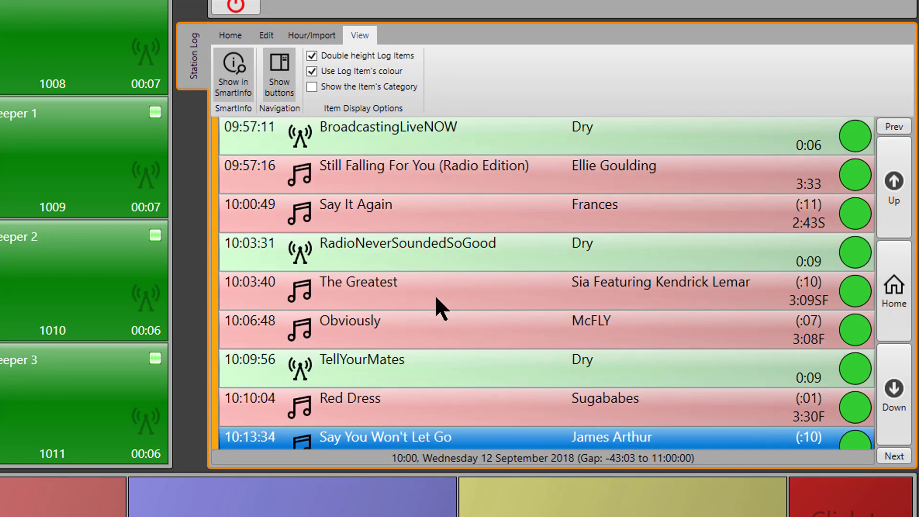
scroll(433, 297, down, 3)
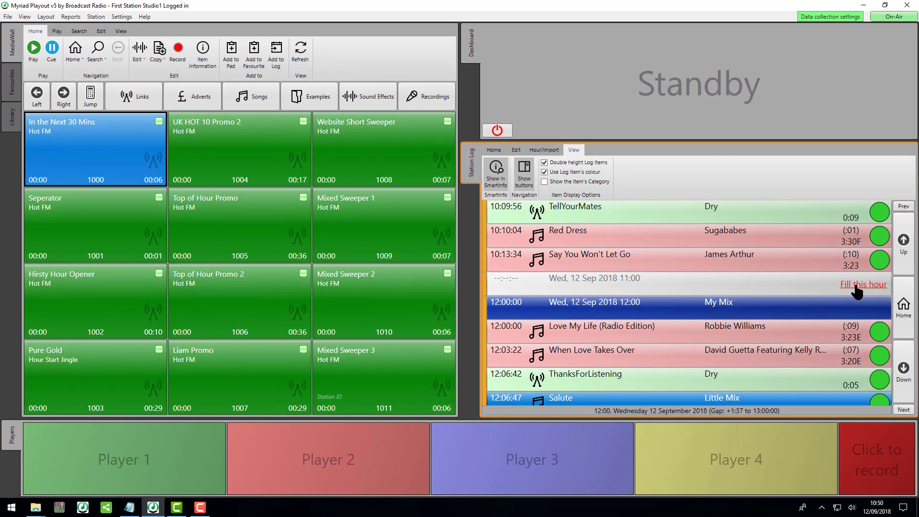
click(820, 258)
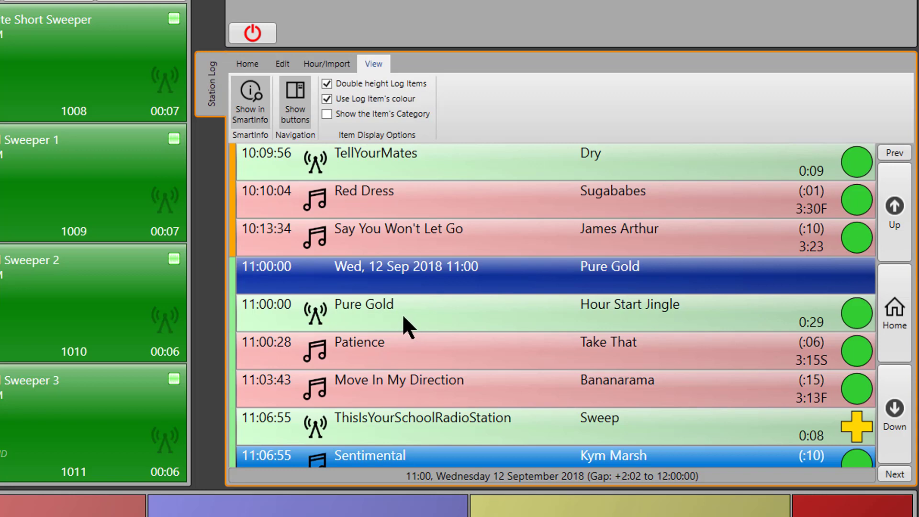
- Look through the songs and links scheduled in the 11:00 hour of the Station Log
scroll(403, 314, down, 2)
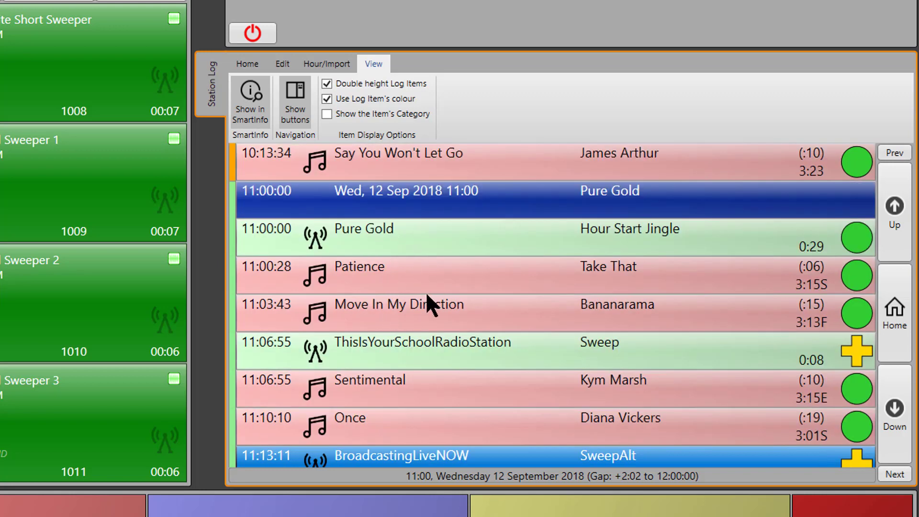
scroll(426, 291, down, 3)
scroll(467, 293, down, 7)
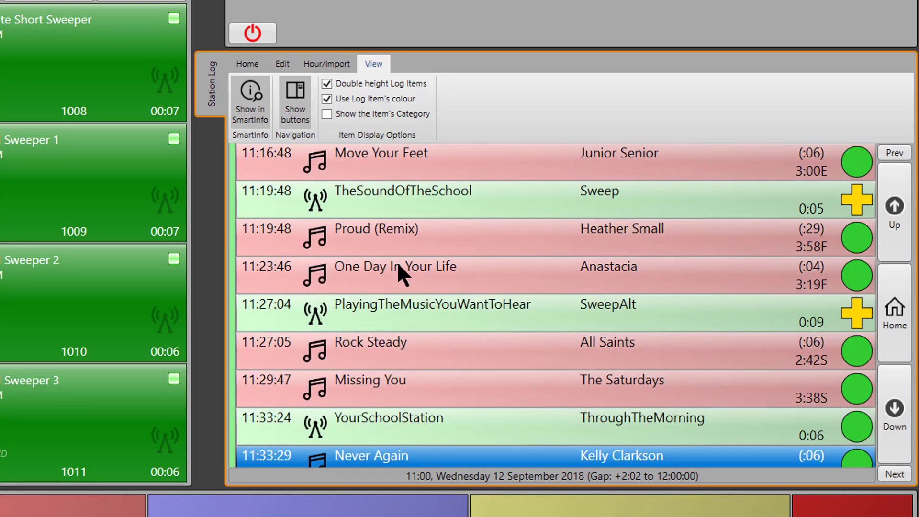
scroll(415, 316, down, 3)
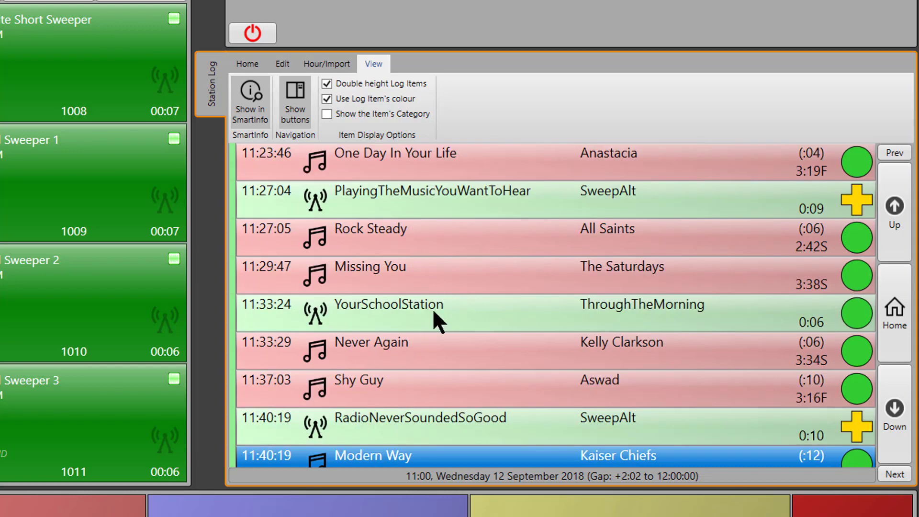
scroll(433, 309, down, 5)
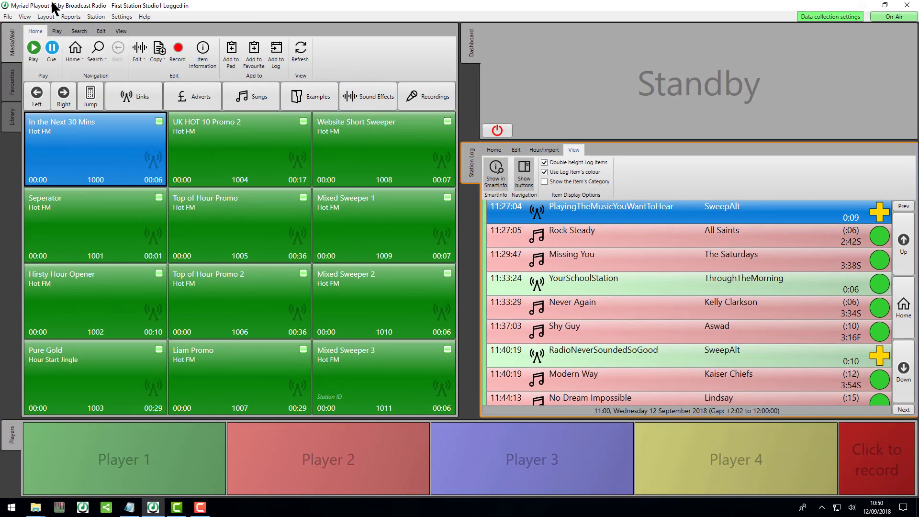
- Reopen the InstantTrack Assignments Grid to review the weekly preset assignments, and close it with the assignments kept
click(96, 17)
click(116, 39)
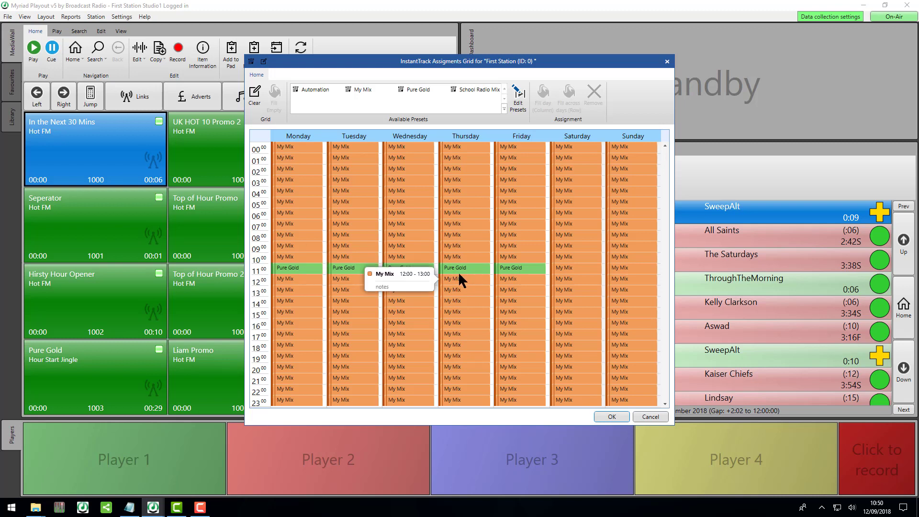
click(611, 417)
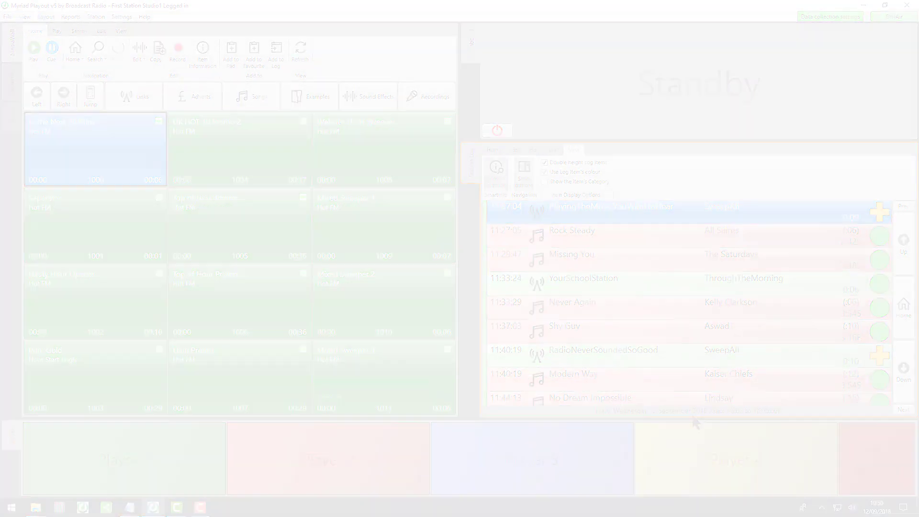